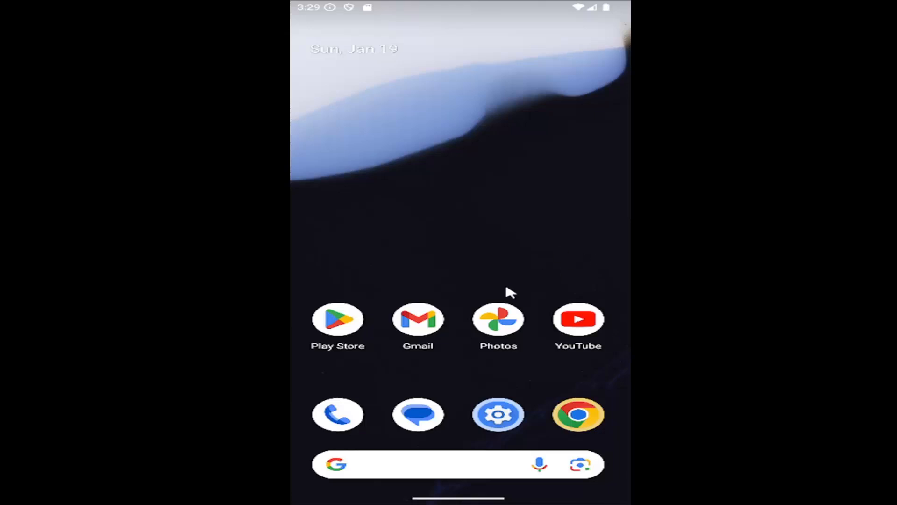
From the app drawer, open Settings and go to the Notifications page.
left_click_drag(470, 365, 470, 141)
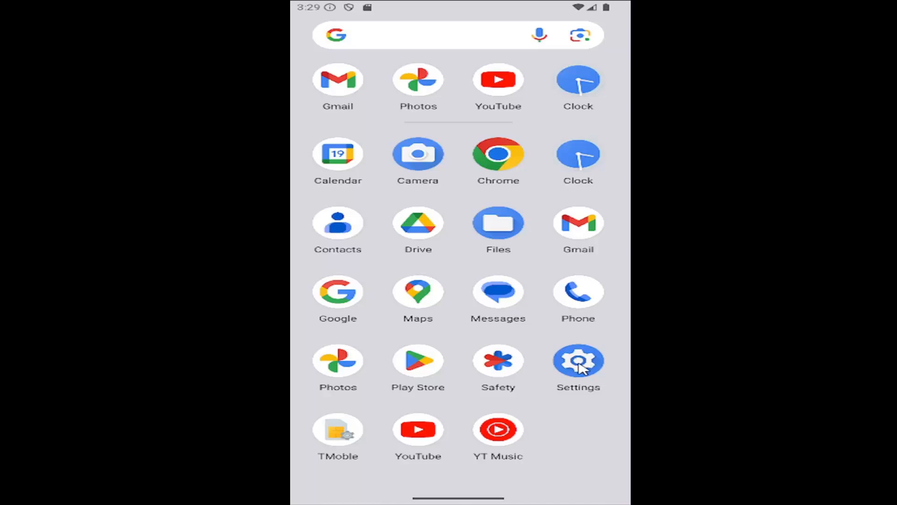
left_click(578, 363)
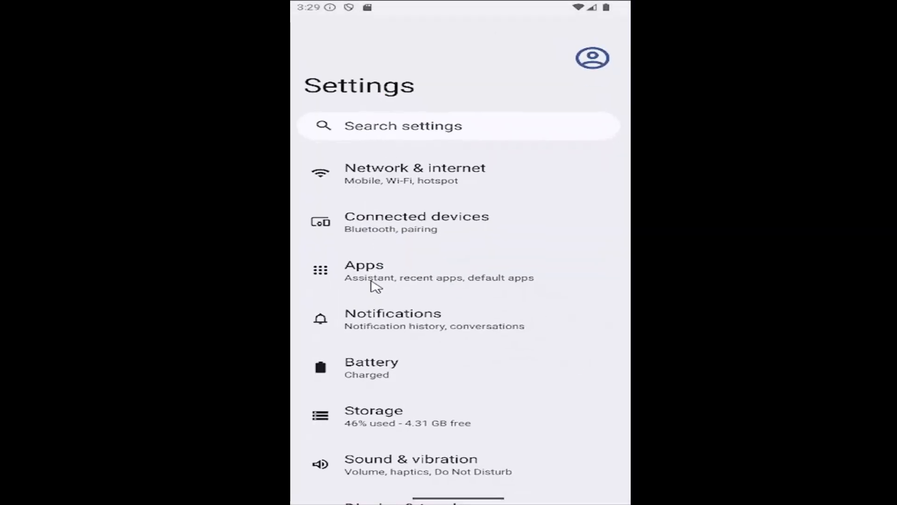
left_click(401, 322)
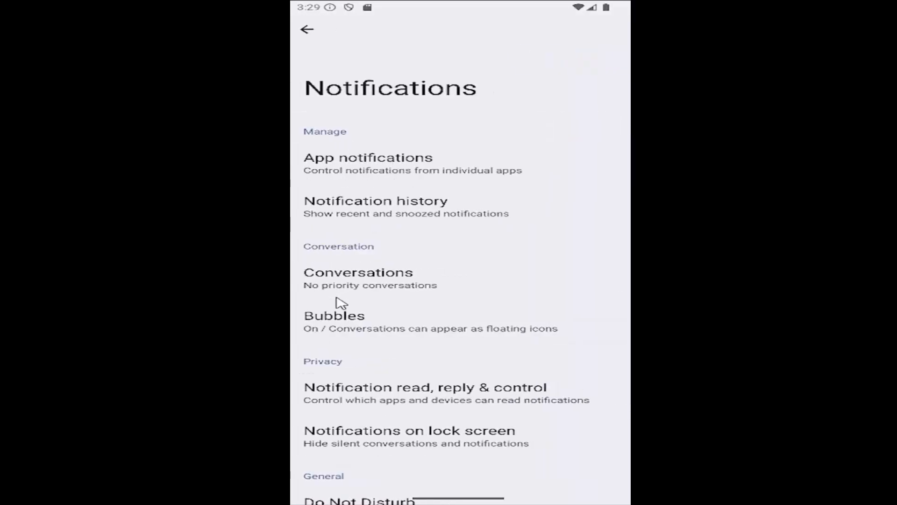
Open Bubbles and switch 'Allow apps to show bubbles' off.
left_click(340, 329)
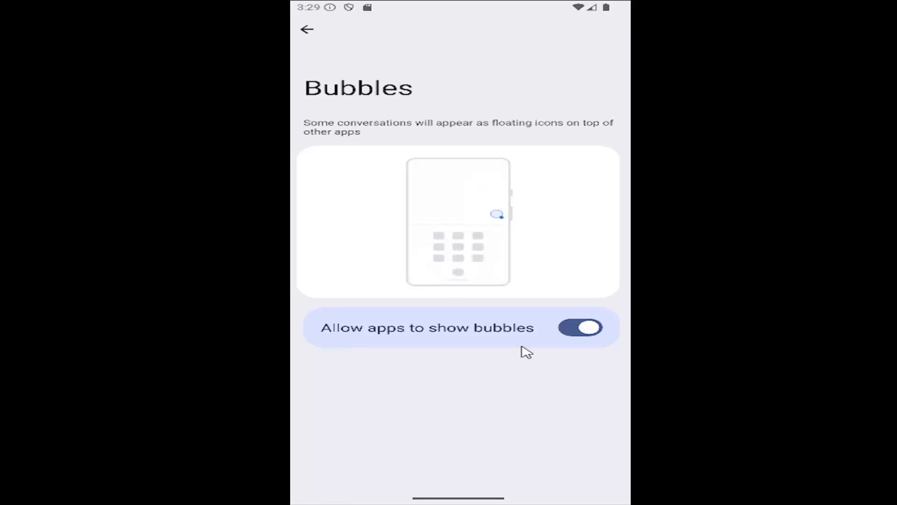
left_click(571, 328)
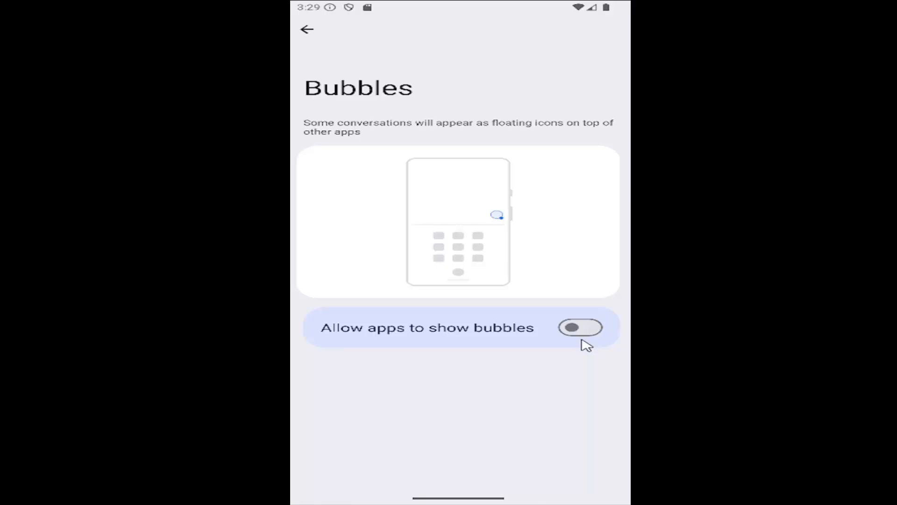
Re-enable bubbles, then back out of Settings to the home screen.
left_click(308, 32)
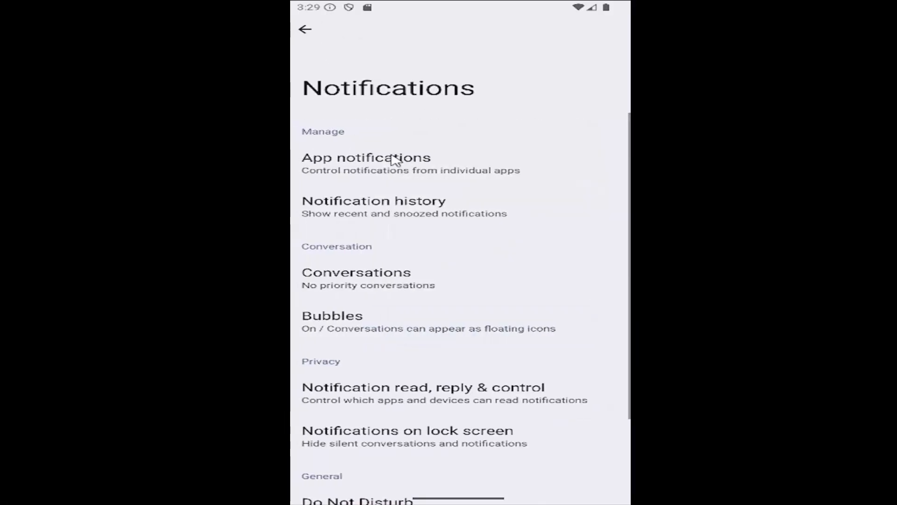
key("Escape")
key("Escape")
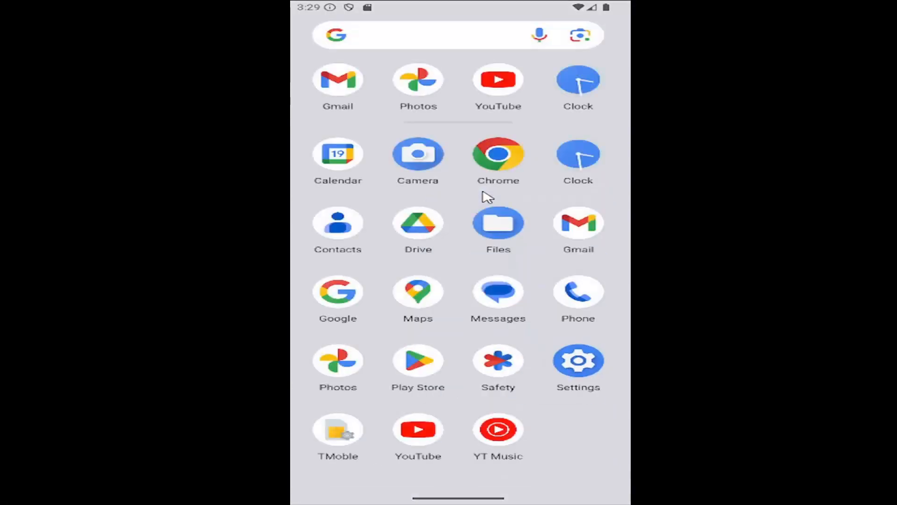
key("Escape")
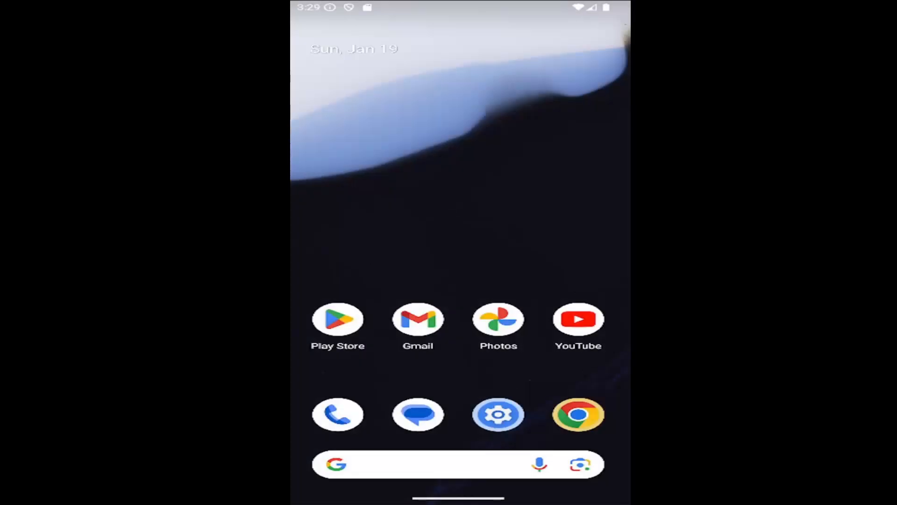